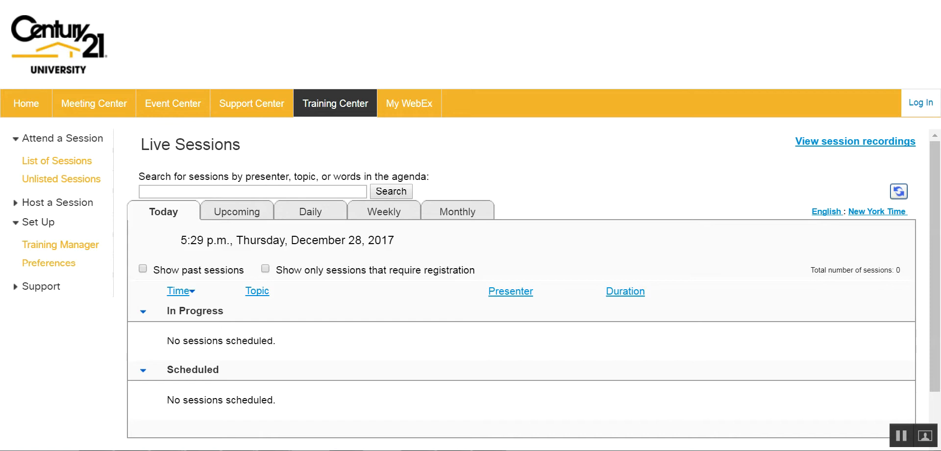
Load the century21.webex.com site and open its account Log In page.
{"action": "key", "text": "BackSpace"}
{"action": "key", "text": "Return"}
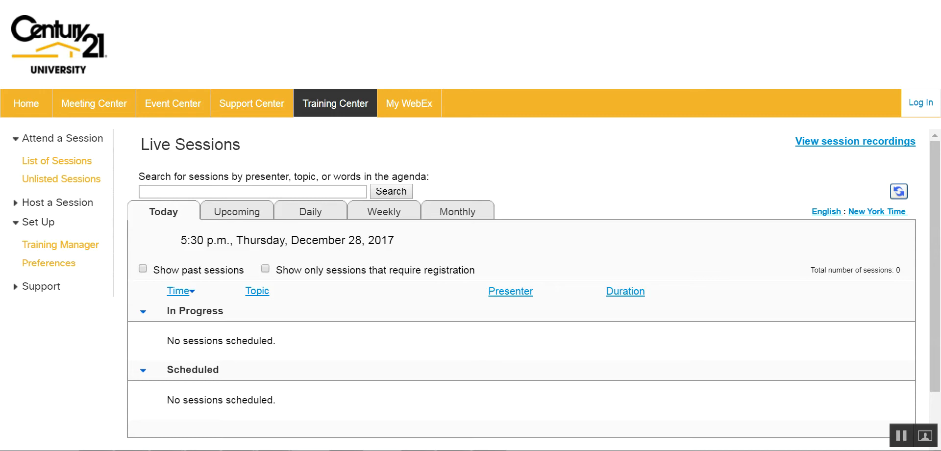
{"action": "left_click", "coordinate": [922, 109]}
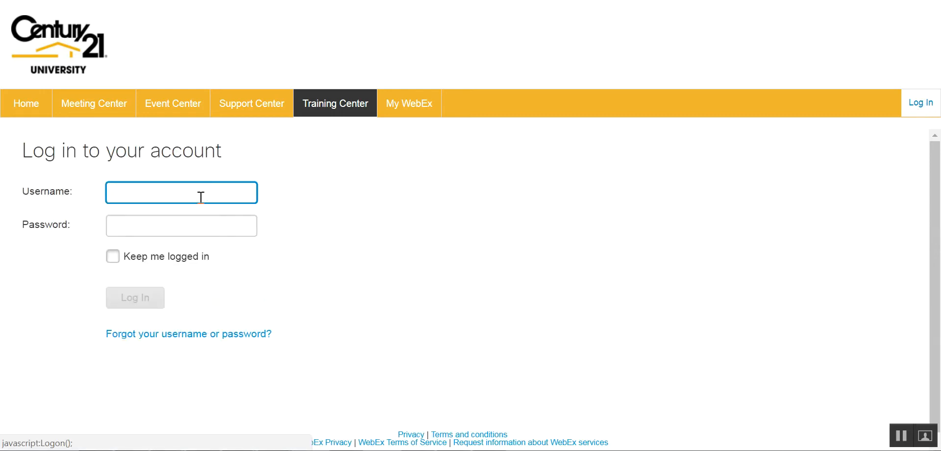
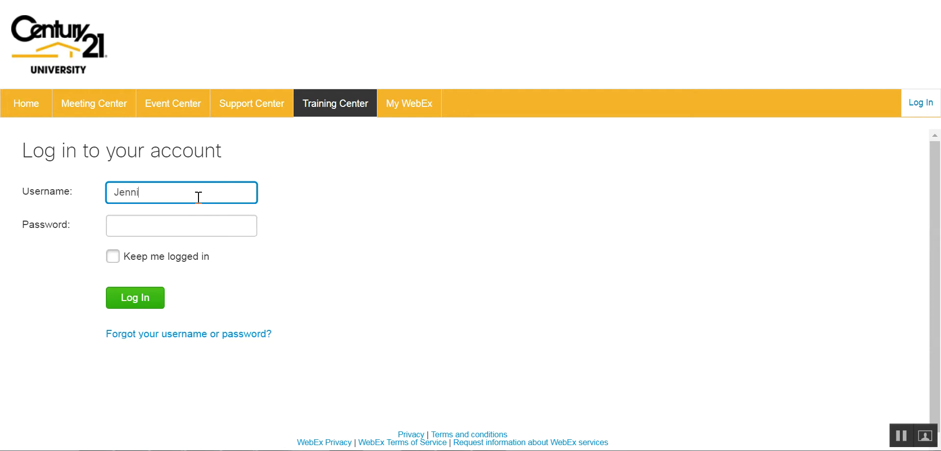
Sign in with the account username and password.
{"action": "left_click", "coordinate": [179, 228]}
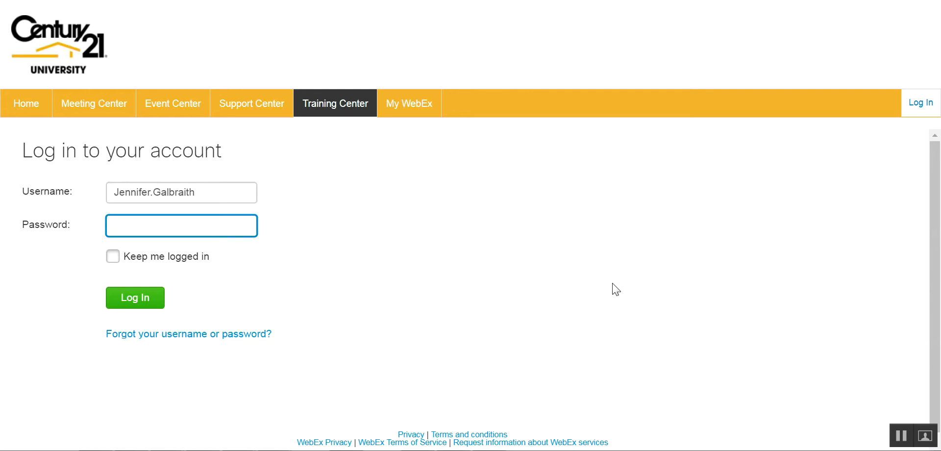
{"action": "type", "text": "••••••••"}
{"action": "left_click", "coordinate": [123, 301]}
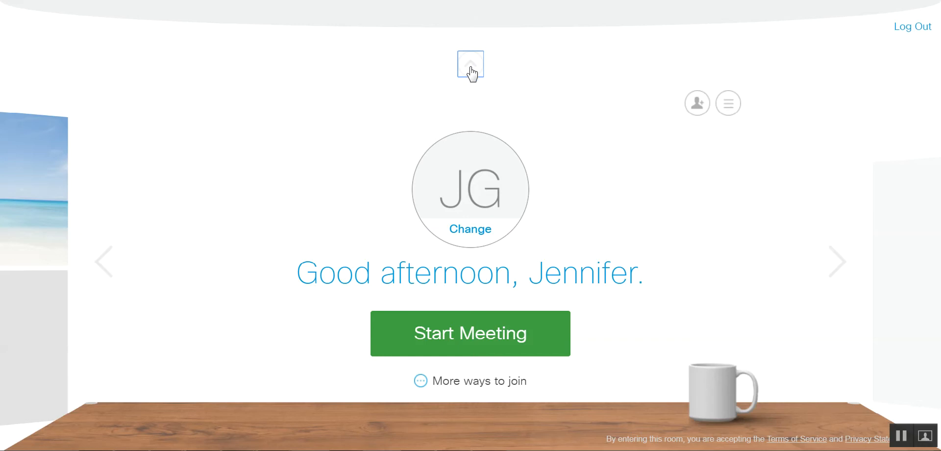
Go to Training Center and open Schedule Training under Host a Session.
{"action": "left_click", "coordinate": [471, 69]}
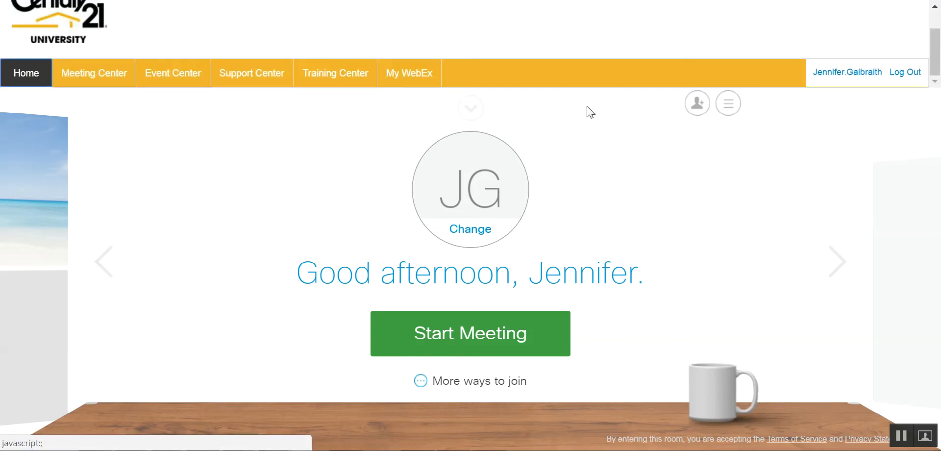
{"action": "left_click", "coordinate": [329, 75]}
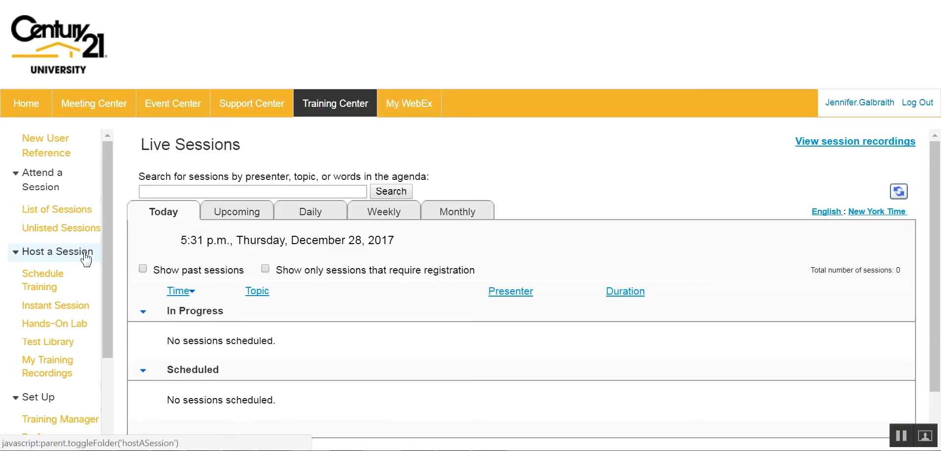
{"action": "left_click", "coordinate": [54, 284]}
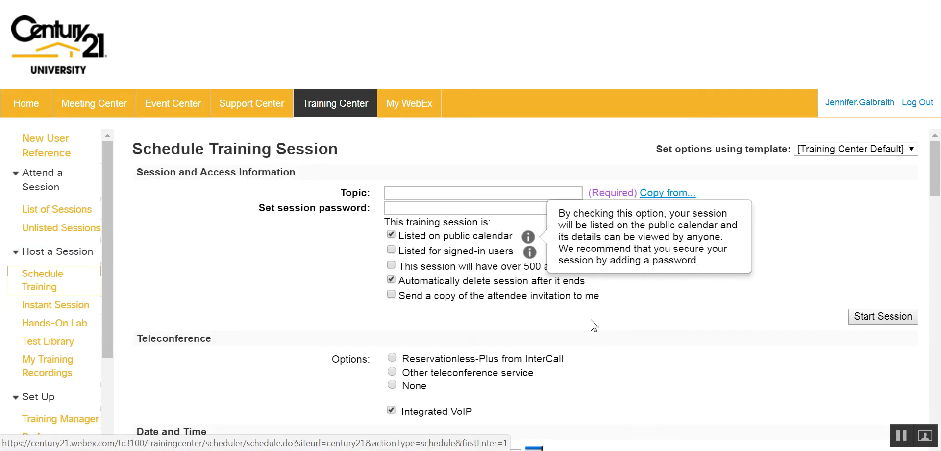
Enter the topic 'Business Benefits: Discounts and Deals for C21 Agents' and request an invitation copy.
{"action": "left_click", "coordinate": [409, 192]}
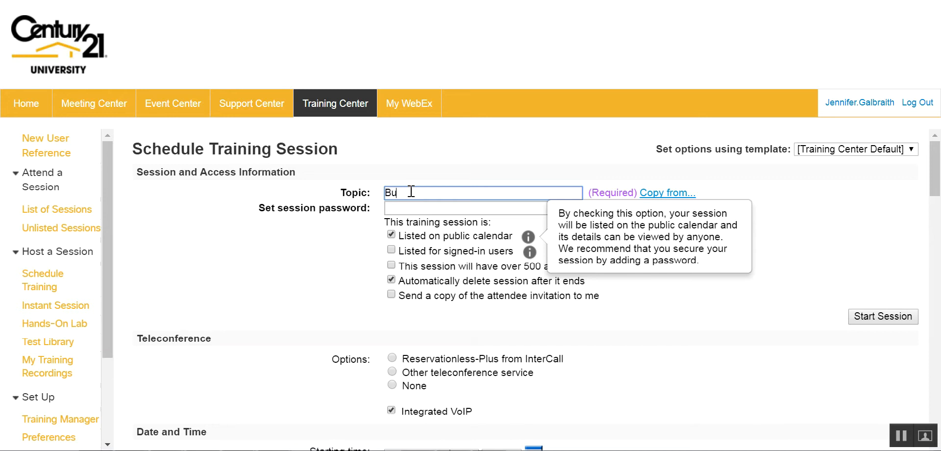
{"action": "type", "text": "siness"}
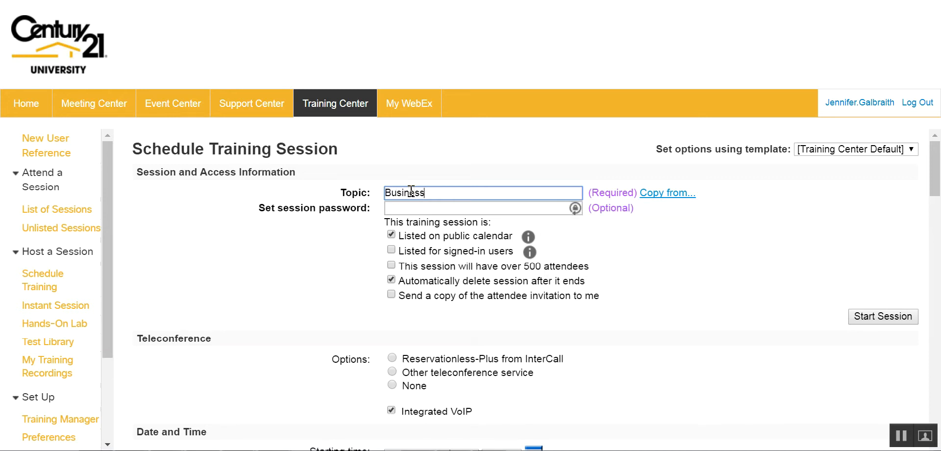
{"action": "type", "text": " Benefits:  Discounts "}
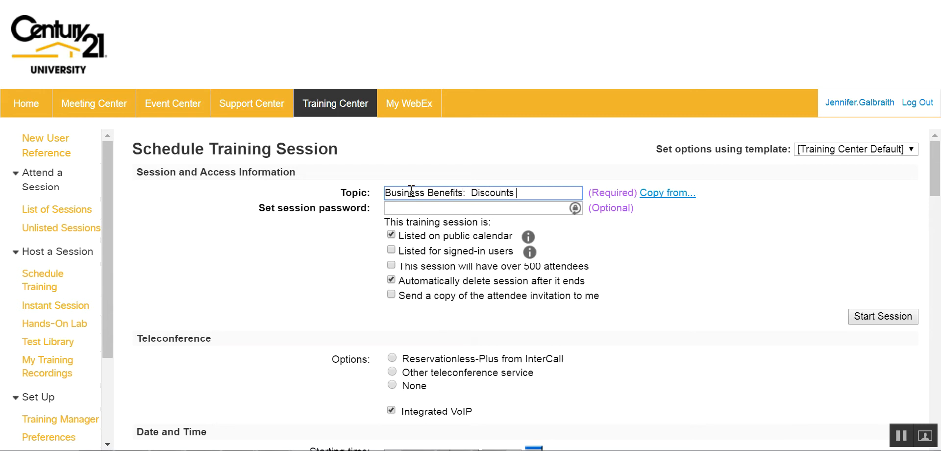
{"action": "type", "text": "and Deals for C21 Agents"}
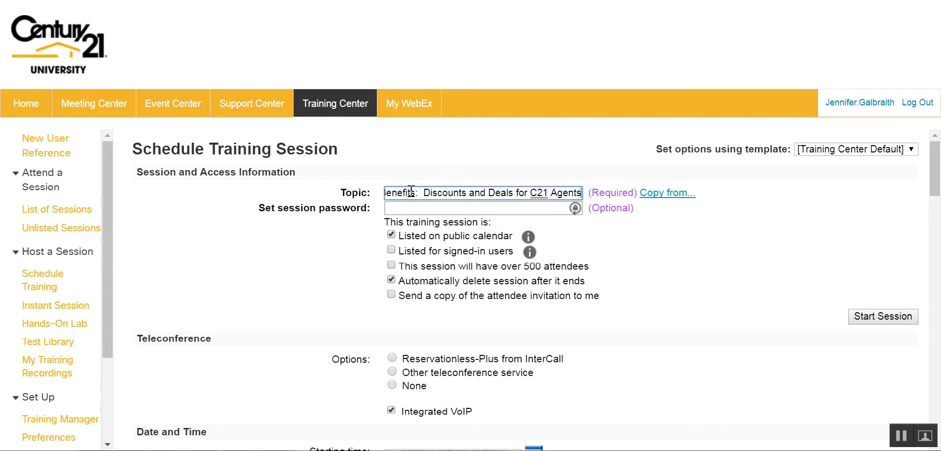
{"action": "left_click", "coordinate": [713, 259]}
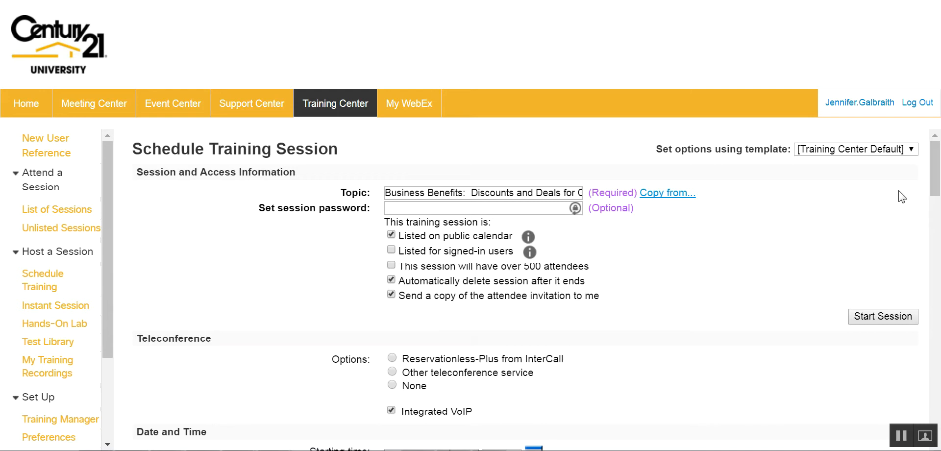
{"action": "left_click_drag", "start_coordinate": [935, 169], "coordinate": [935, 186]}
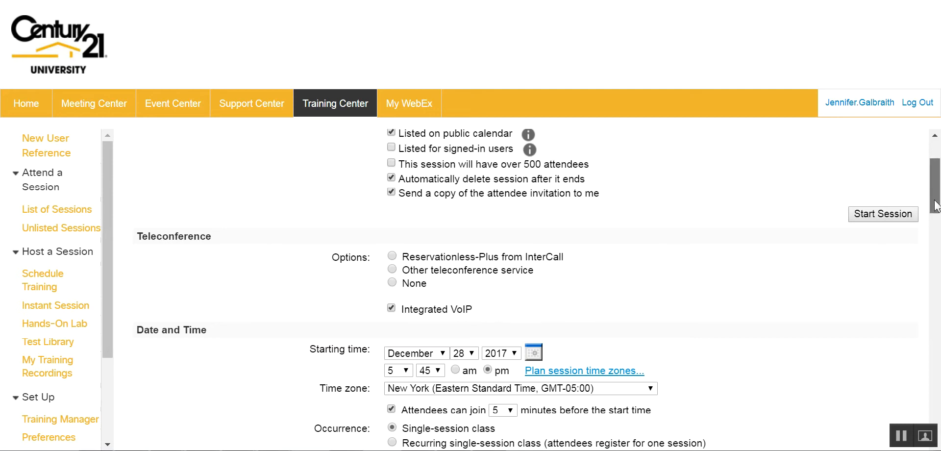
Set the session start date to January 10, 2018.
{"action": "left_click_drag", "start_coordinate": [936, 208], "coordinate": [936, 222]}
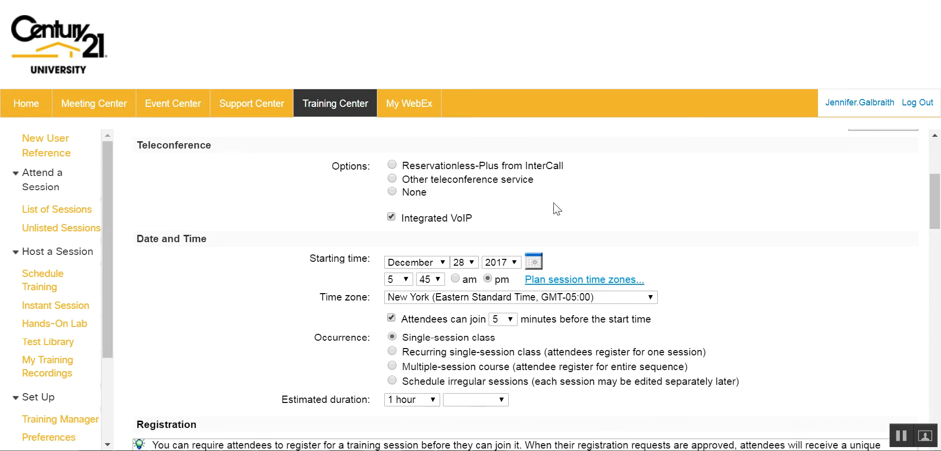
{"action": "left_click", "coordinate": [445, 265]}
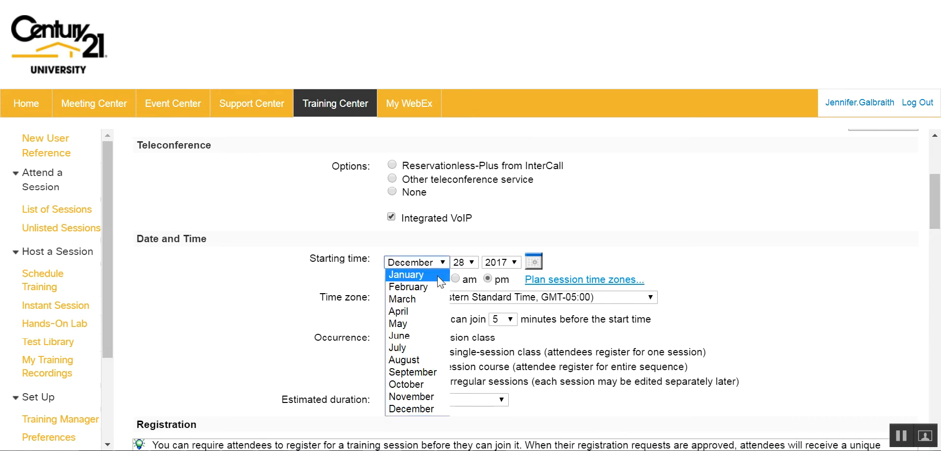
{"action": "left_click", "coordinate": [437, 275]}
{"action": "left_click", "coordinate": [472, 263]}
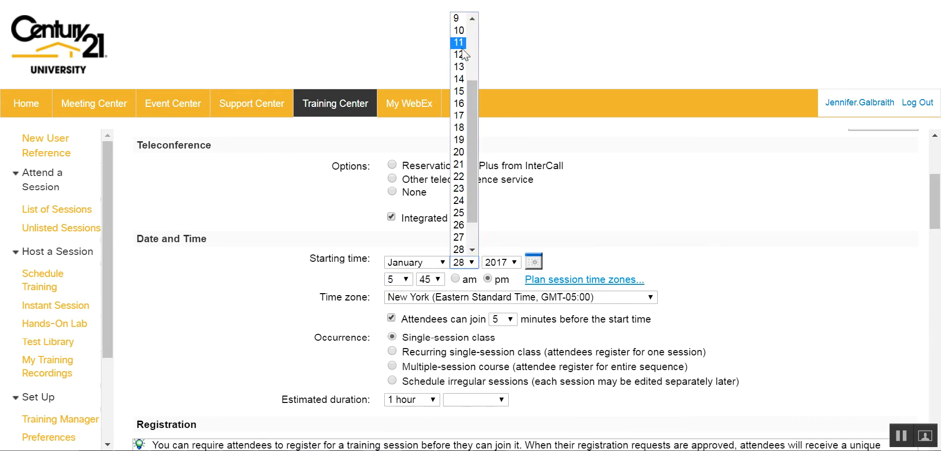
{"action": "left_click", "coordinate": [459, 30]}
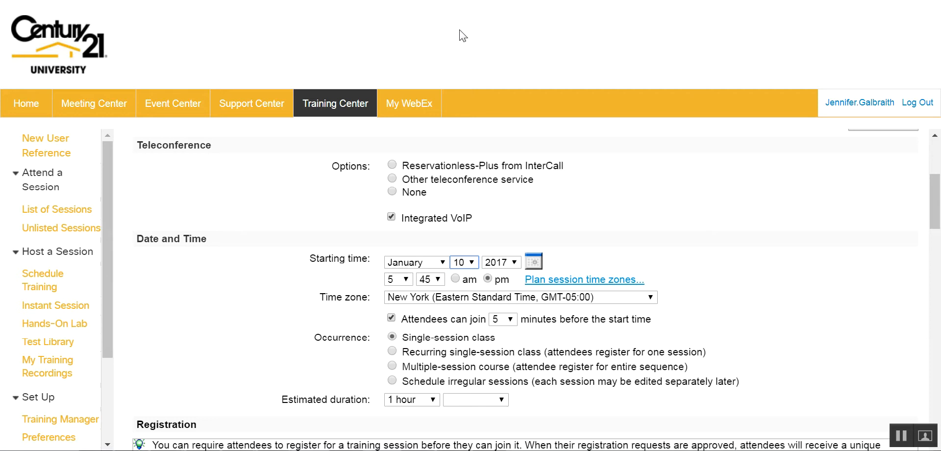
{"action": "left_click", "coordinate": [501, 263]}
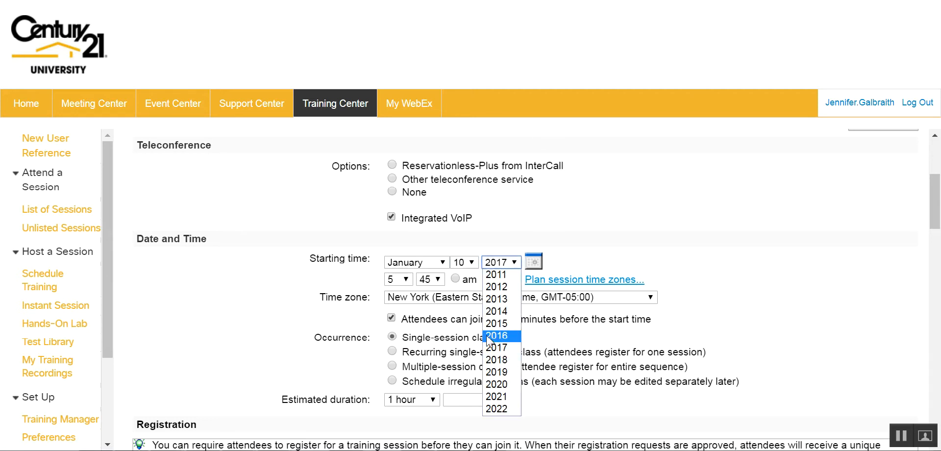
{"action": "left_click", "coordinate": [495, 359]}
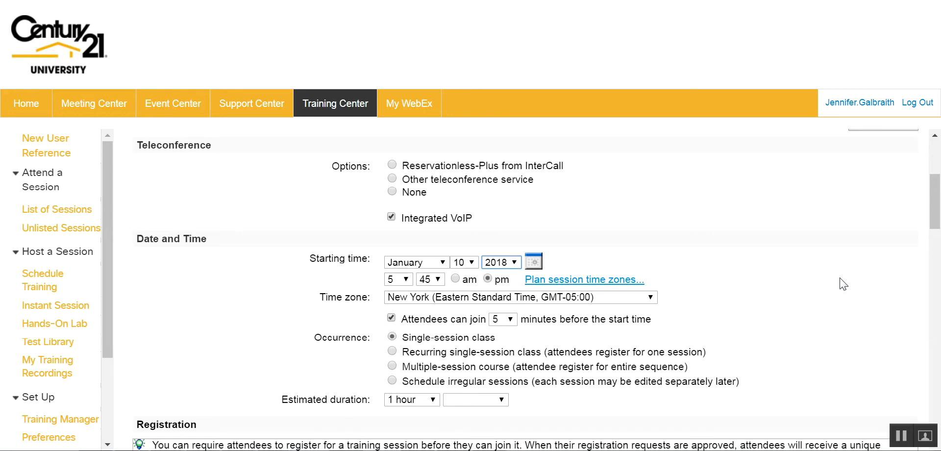
Set the start time to 11:00 am and let attendees join 20 minutes early.
{"action": "left_click", "coordinate": [405, 279]}
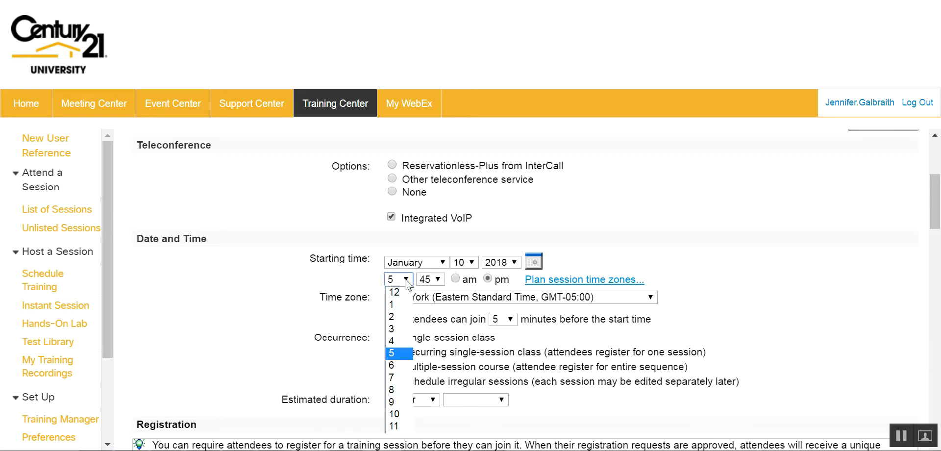
{"action": "left_click", "coordinate": [396, 425]}
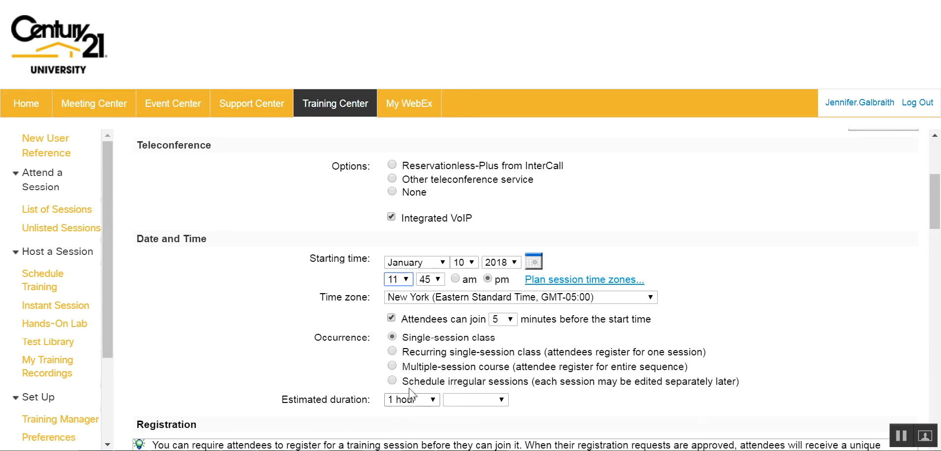
{"action": "left_click", "coordinate": [439, 280]}
{"action": "left_click", "coordinate": [431, 292]}
{"action": "left_click", "coordinate": [455, 278]}
{"action": "left_click", "coordinate": [511, 320]}
{"action": "left_click", "coordinate": [504, 368]}
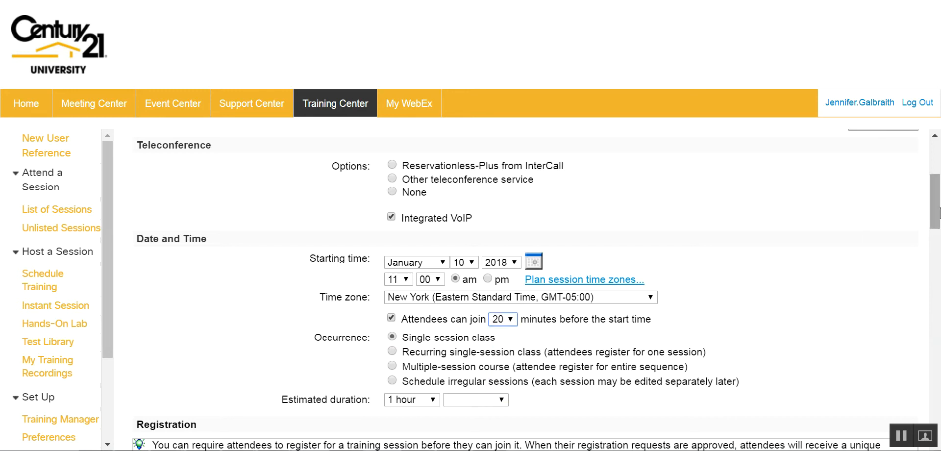
{"action": "left_click_drag", "start_coordinate": [934, 214], "coordinate": [934, 223]}
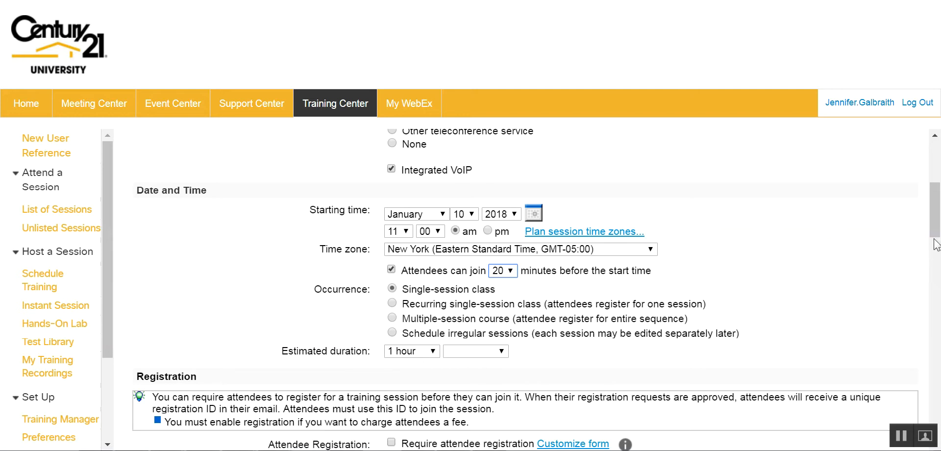
{"action": "left_click_drag", "start_coordinate": [935, 235], "coordinate": [939, 256]}
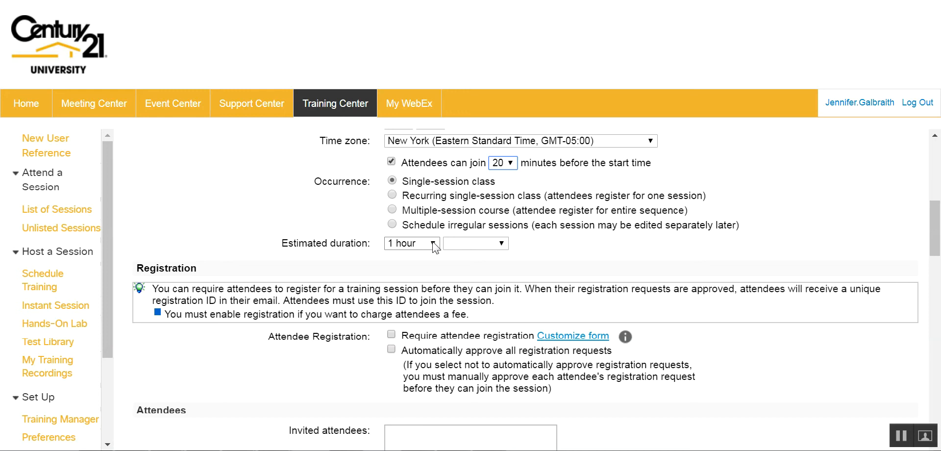
Tick Require attendee registration and open the Customize form window.
{"action": "scroll", "coordinate": [938, 256], "scroll_direction": "down", "scroll_amount": 3}
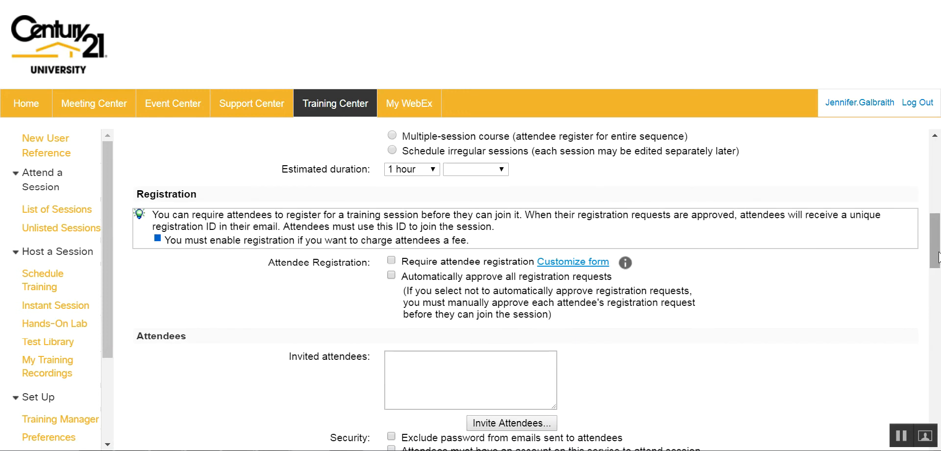
{"action": "left_click", "coordinate": [392, 260]}
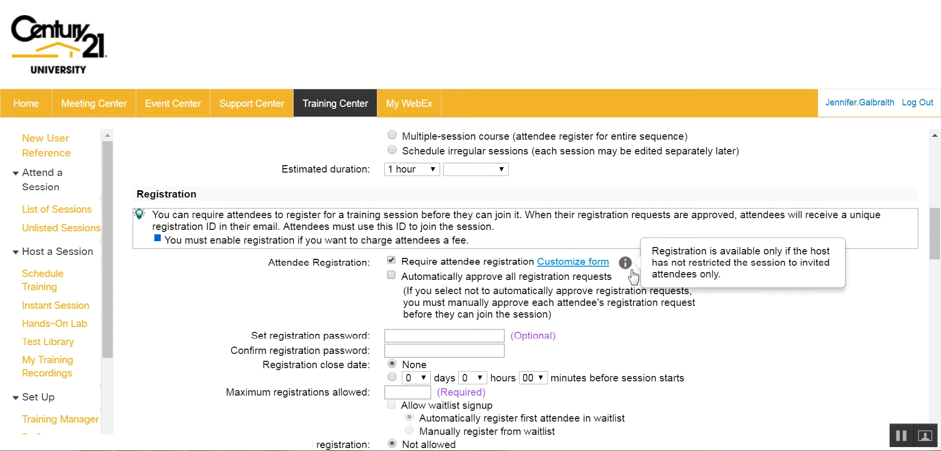
{"action": "left_click", "coordinate": [581, 263]}
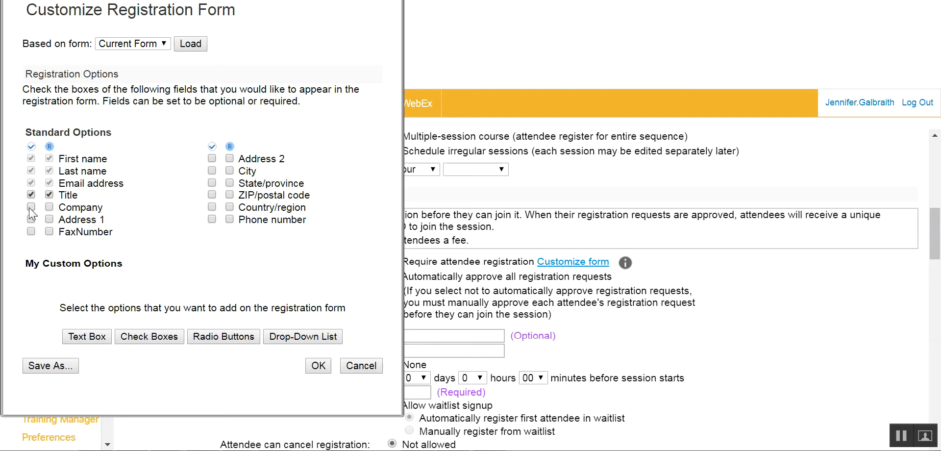
Require Company, Address 1, City, State, ZIP/postal code and Phone number, then confirm with OK.
{"action": "left_click", "coordinate": [31, 207]}
{"action": "left_click", "coordinate": [48, 219]}
{"action": "left_click", "coordinate": [211, 170]}
{"action": "left_click", "coordinate": [230, 170]}
{"action": "left_click", "coordinate": [230, 195]}
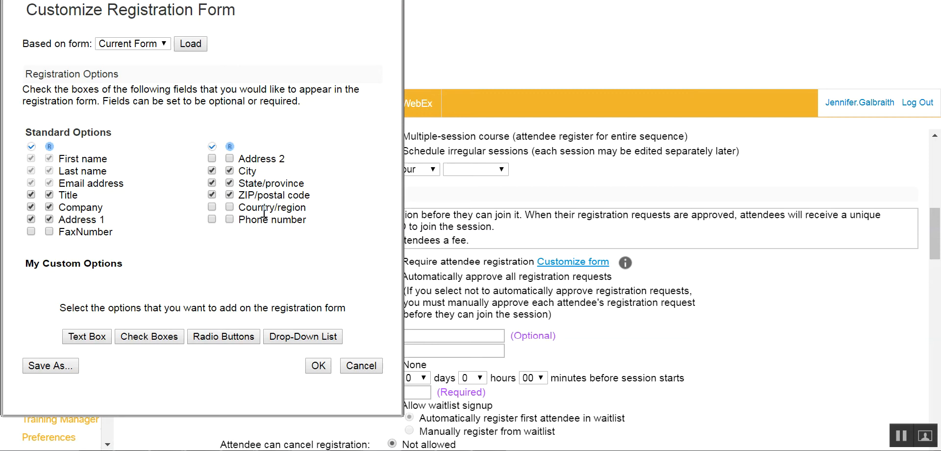
{"action": "left_click", "coordinate": [211, 218]}
{"action": "left_click", "coordinate": [229, 219]}
{"action": "left_click", "coordinate": [318, 366]}
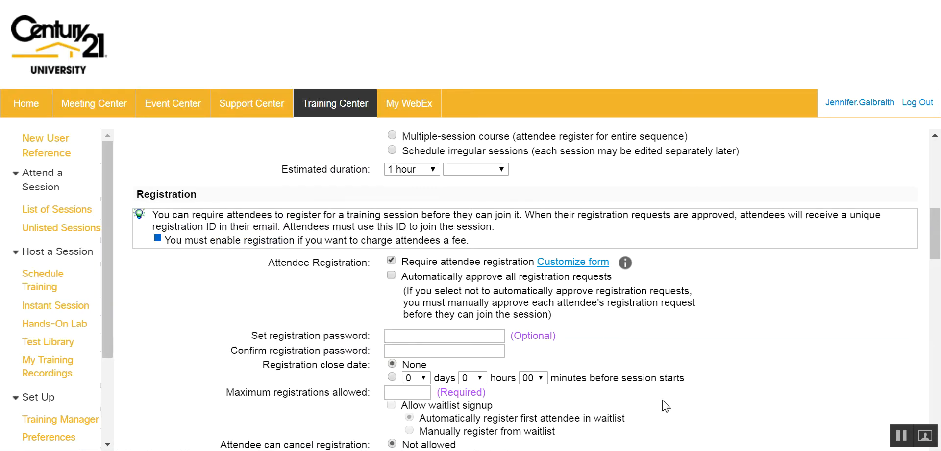
{"action": "scroll", "coordinate": [524, 239], "scroll_direction": "down", "scroll_amount": 2}
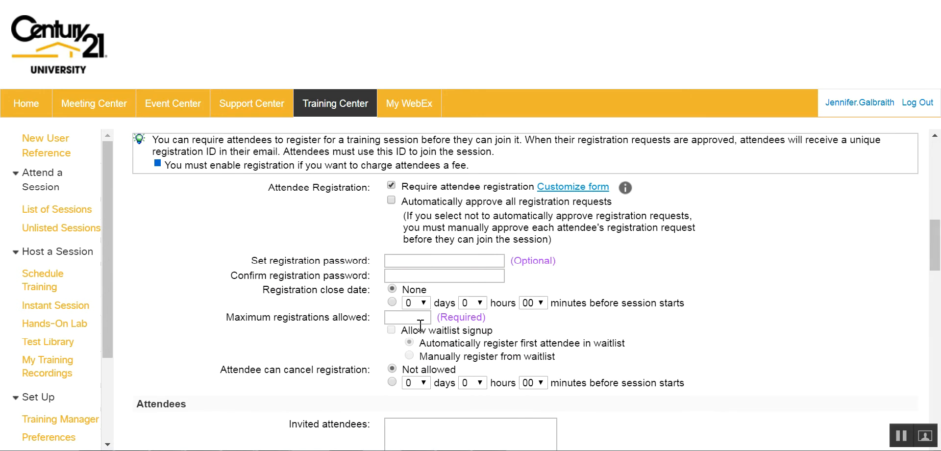
{"action": "left_click_drag", "start_coordinate": [938, 256], "coordinate": [933, 284]}
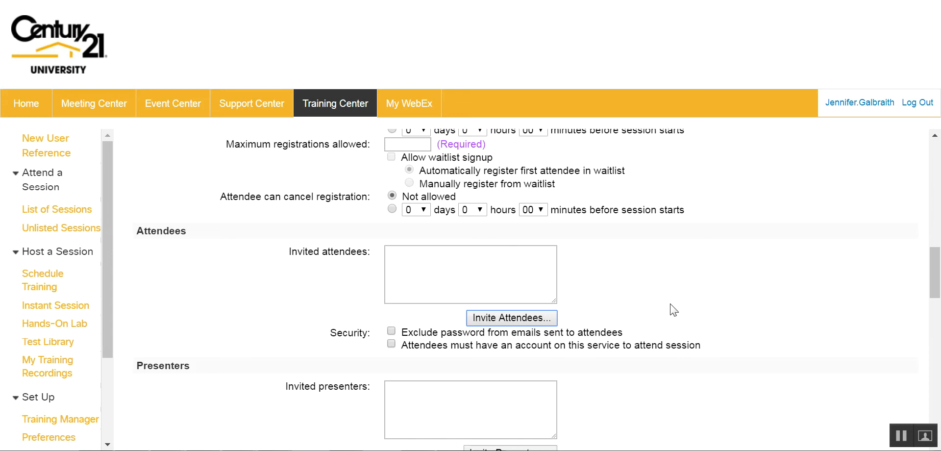
{"action": "left_click_drag", "start_coordinate": [932, 263], "coordinate": [926, 191]}
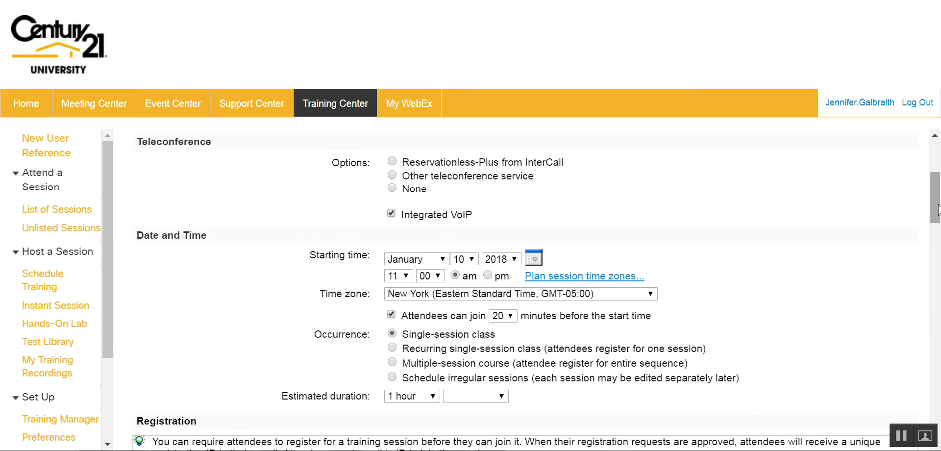
{"action": "scroll", "coordinate": [938, 208], "scroll_direction": "up", "scroll_amount": 3}
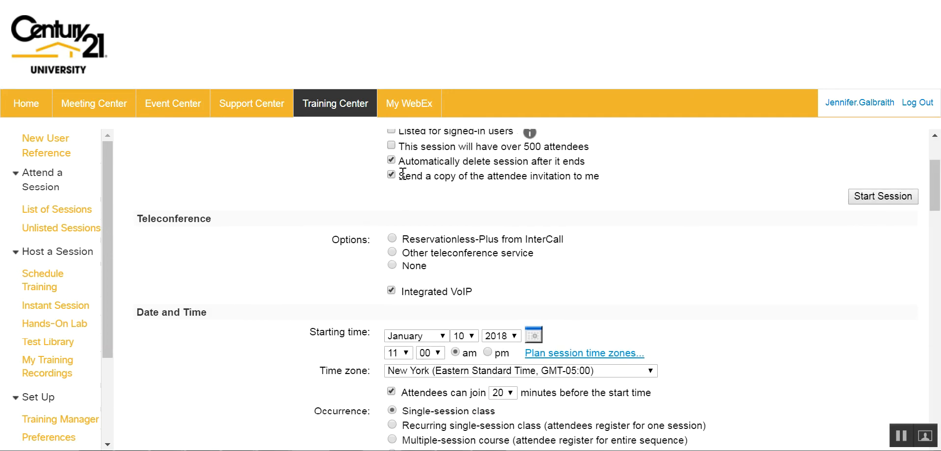
{"action": "left_click_drag", "start_coordinate": [934, 190], "coordinate": [933, 279]}
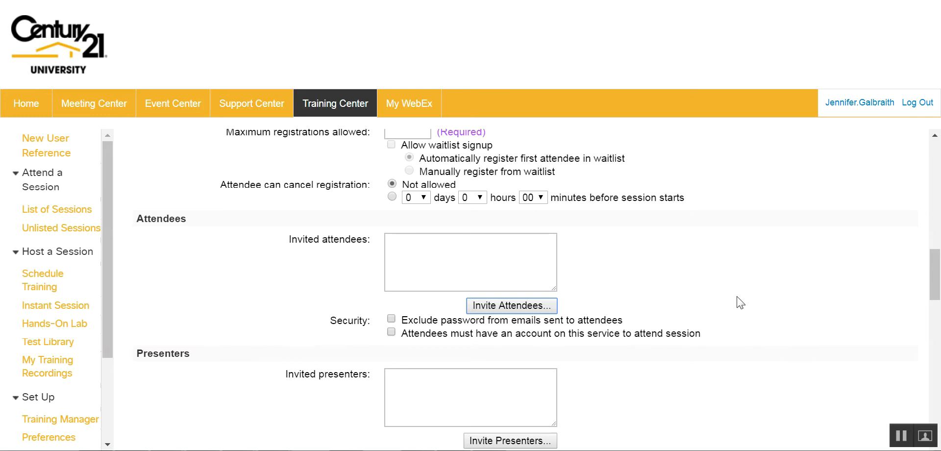
Enter a new attendee's full name and e-mail address, saving them to the address book.
{"action": "left_click", "coordinate": [525, 310]}
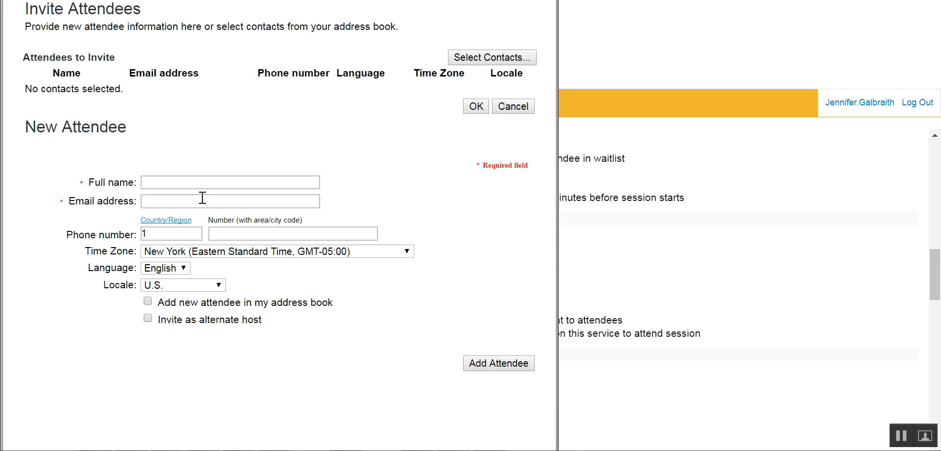
{"action": "left_click", "coordinate": [200, 183]}
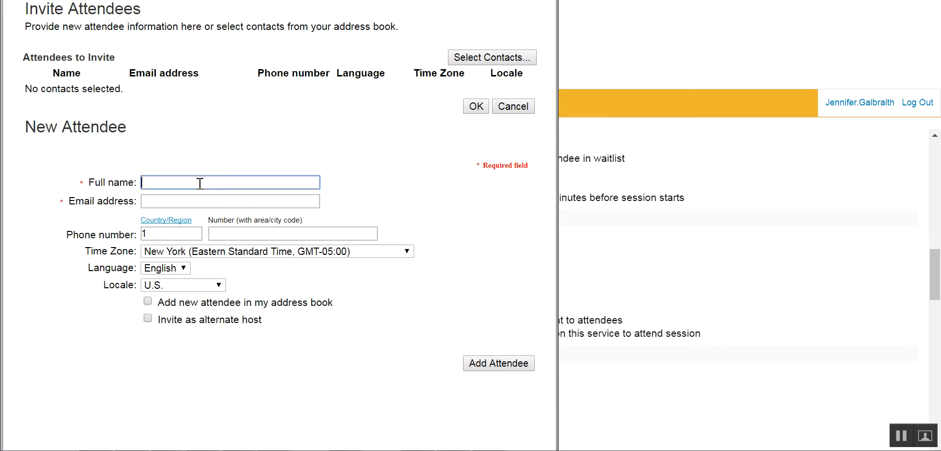
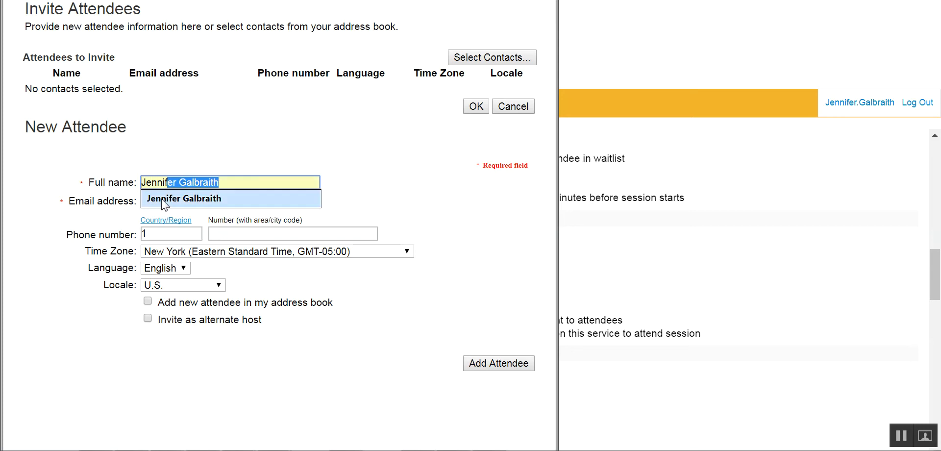
{"action": "left_click", "coordinate": [182, 199]}
{"action": "left_click", "coordinate": [181, 205]}
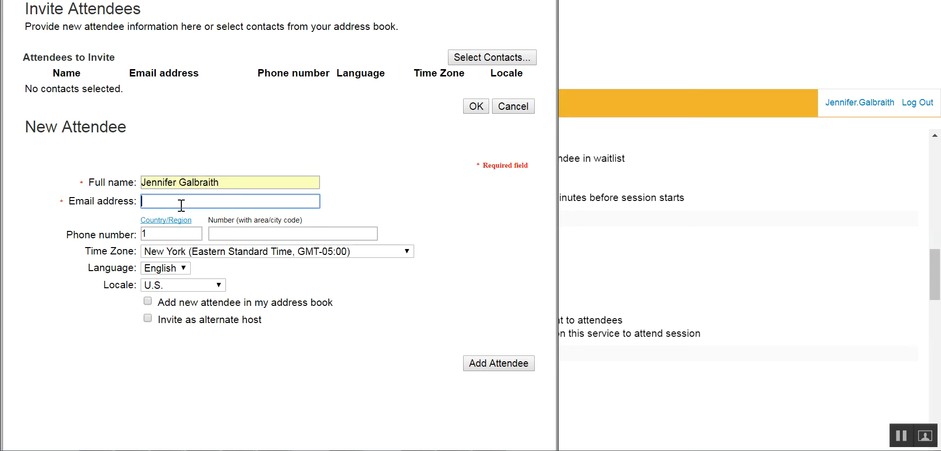
{"action": "type", "text": "jenn"}
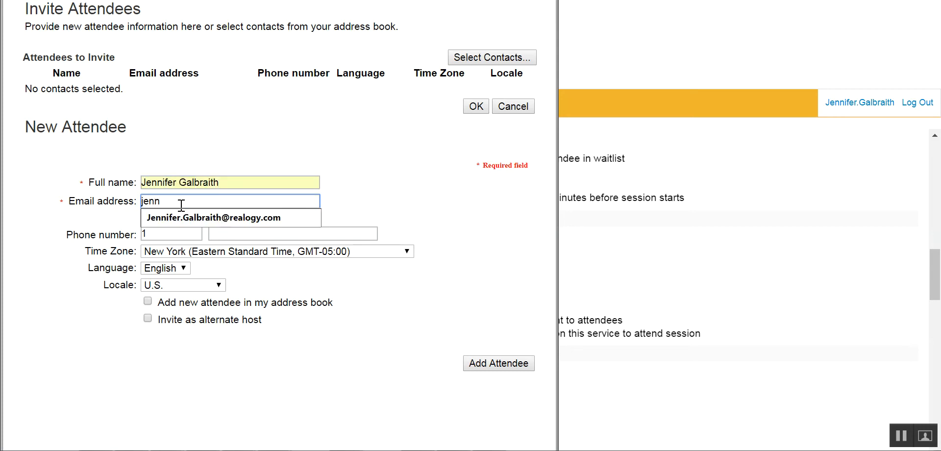
{"action": "left_click", "coordinate": [179, 219]}
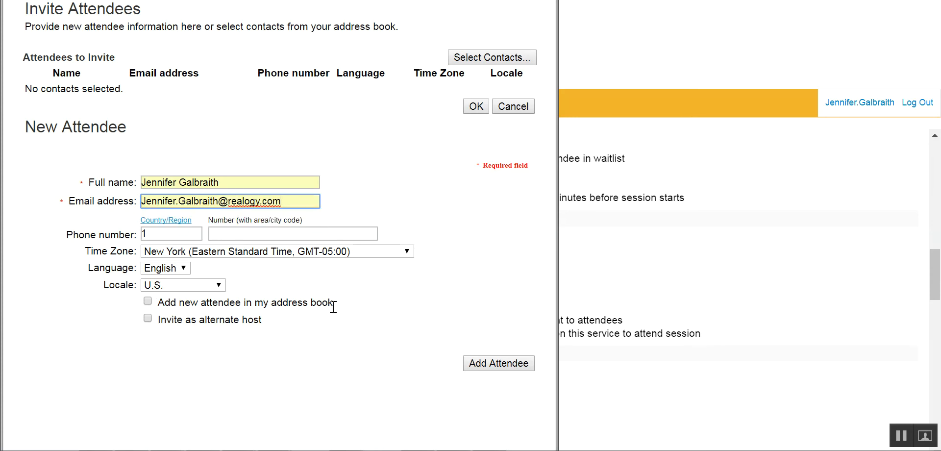
{"action": "left_click", "coordinate": [148, 301]}
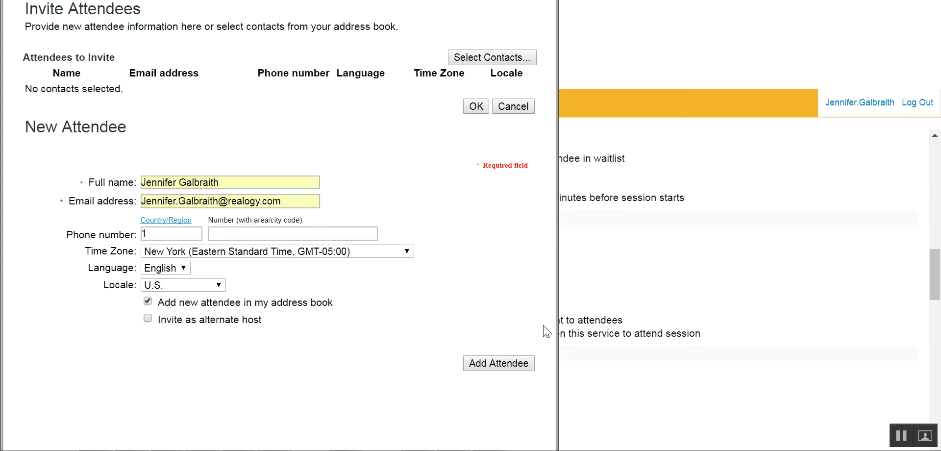
Add the attendee and invite them to the session.
{"action": "left_click", "coordinate": [485, 365]}
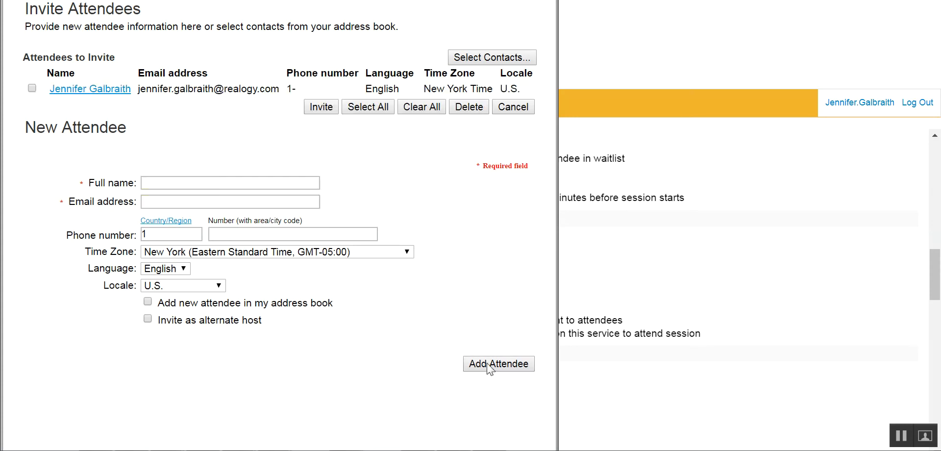
{"action": "left_click", "coordinate": [32, 88]}
{"action": "left_click", "coordinate": [322, 108]}
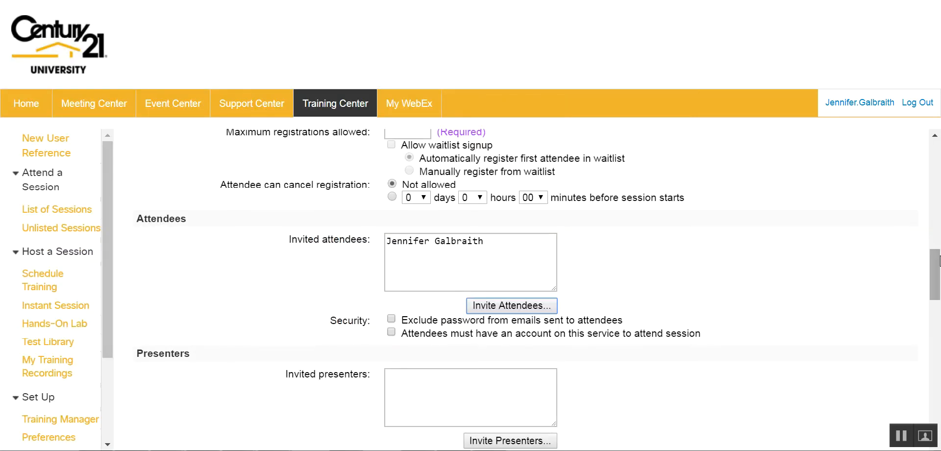
{"action": "left_click_drag", "start_coordinate": [936, 262], "coordinate": [929, 282]}
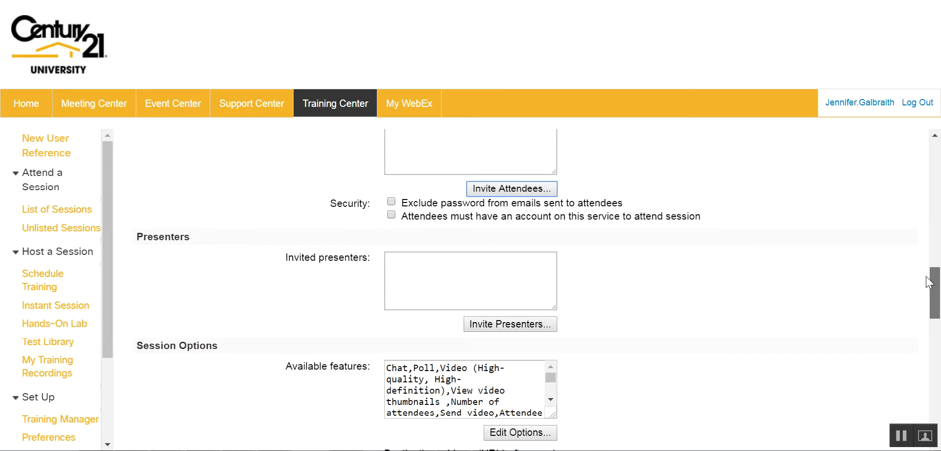
{"action": "left_click", "coordinate": [433, 266]}
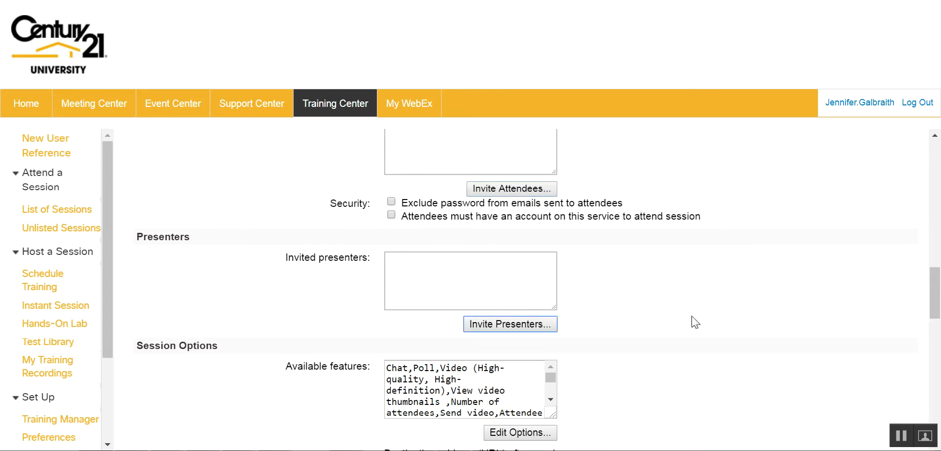
{"action": "left_click", "coordinate": [523, 328]}
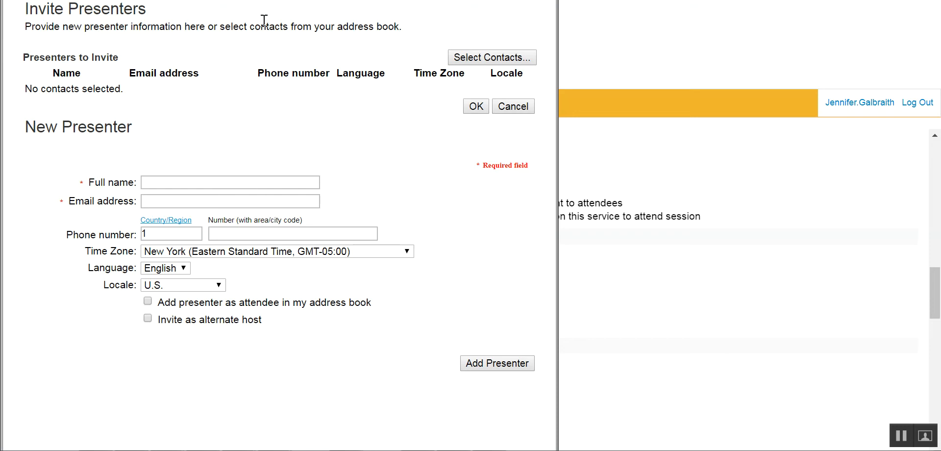
{"action": "left_click", "coordinate": [856, 166]}
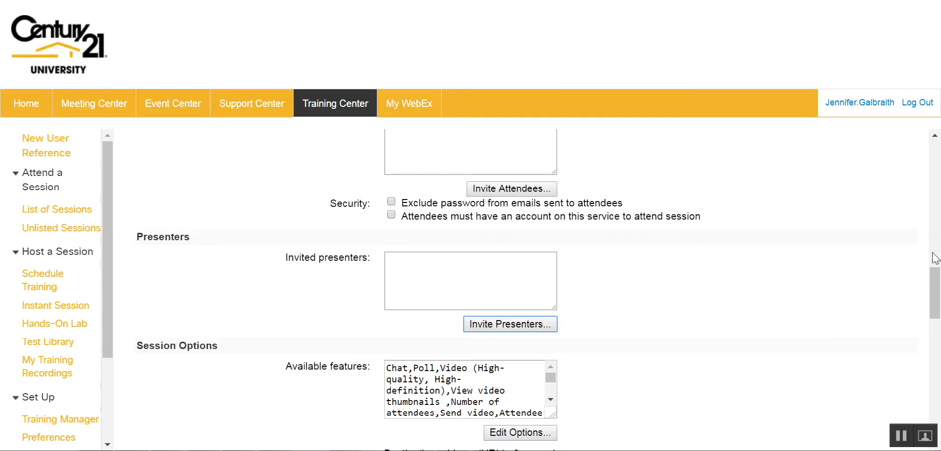
{"action": "left_click_drag", "start_coordinate": [935, 309], "coordinate": [935, 327]}
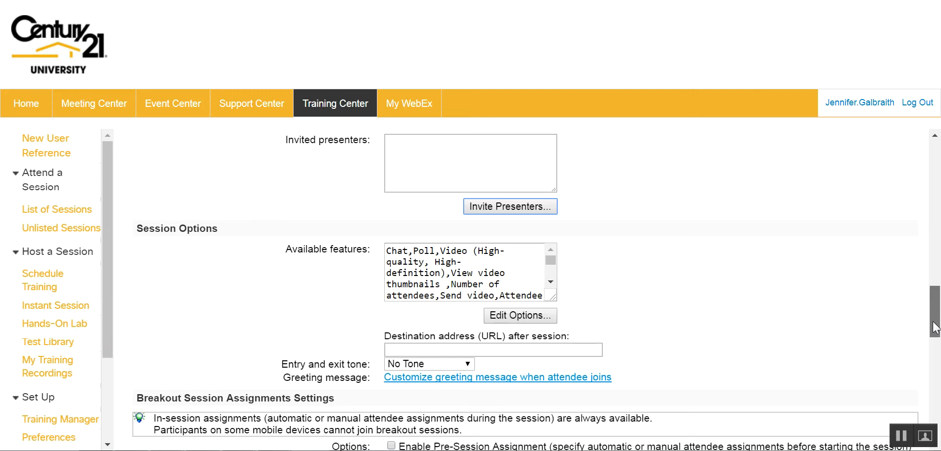
{"action": "left_click_drag", "start_coordinate": [934, 327], "coordinate": [936, 447]}
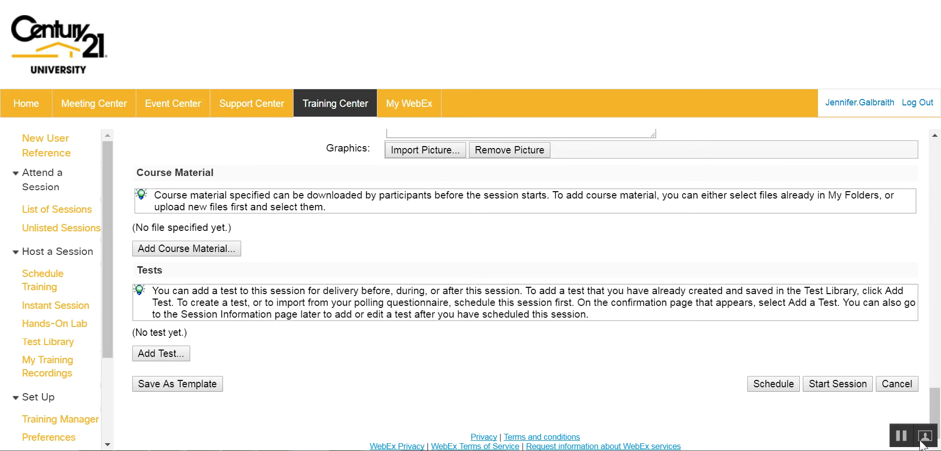
Dismiss the maximum registrations warning and set Maximum registrations allowed to 100.
{"action": "left_click", "coordinate": [766, 386]}
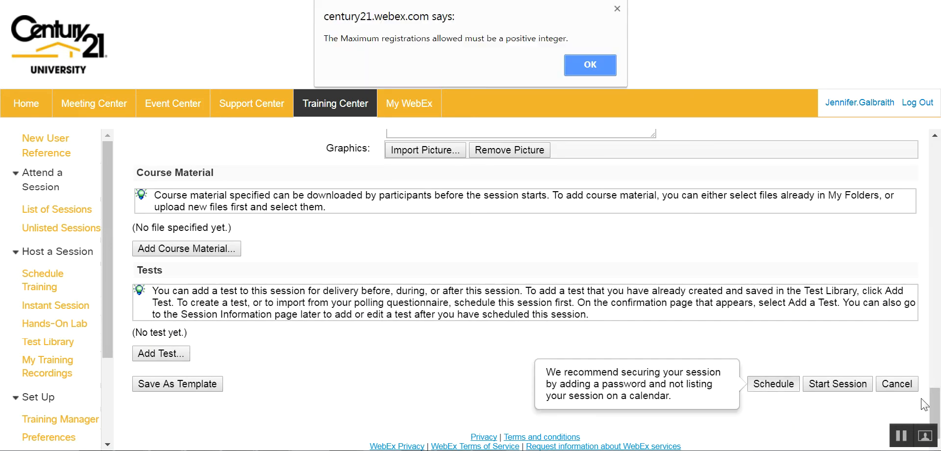
{"action": "left_click", "coordinate": [598, 68]}
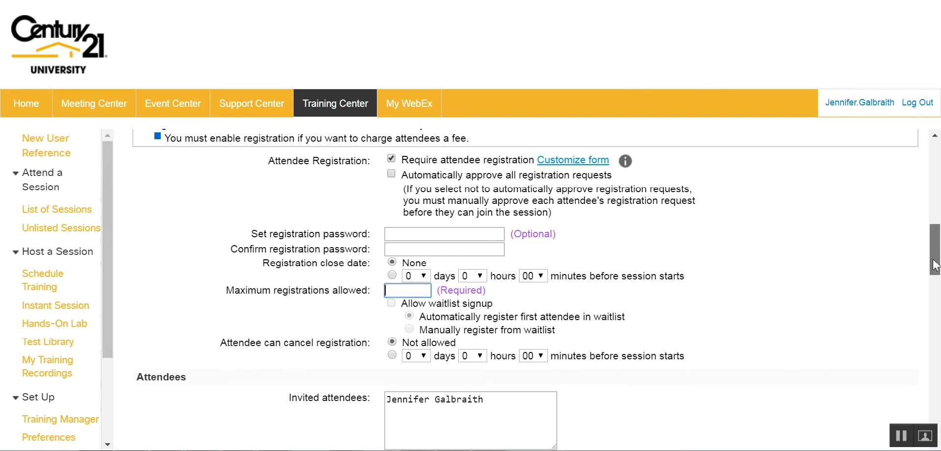
{"action": "left_click_drag", "start_coordinate": [934, 265], "coordinate": [905, 255]}
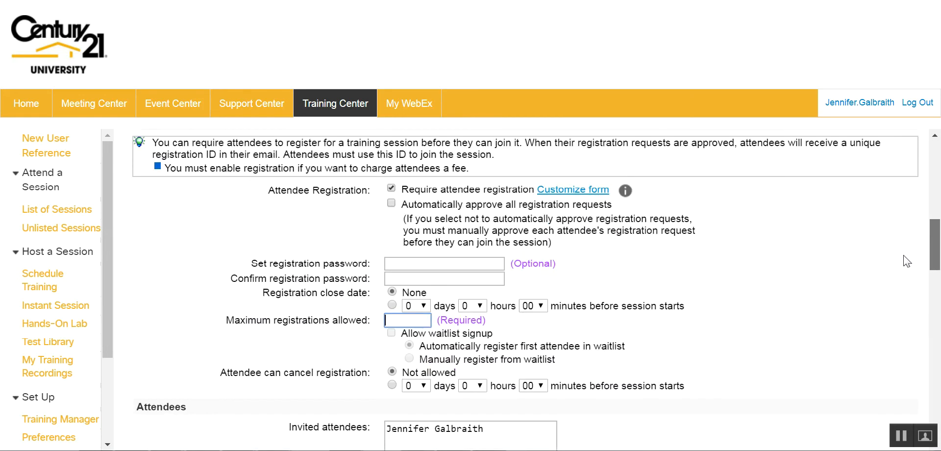
{"action": "left_click", "coordinate": [406, 321]}
{"action": "key", "text": "Down"}
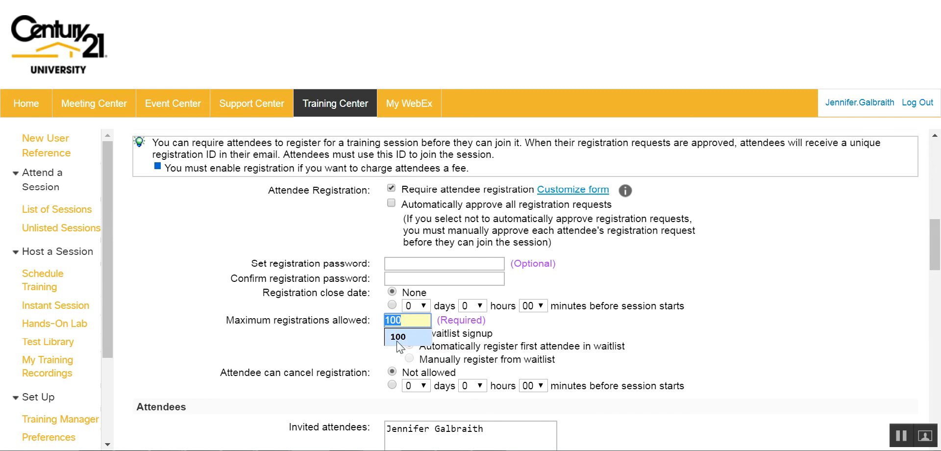
{"action": "key", "text": "Return"}
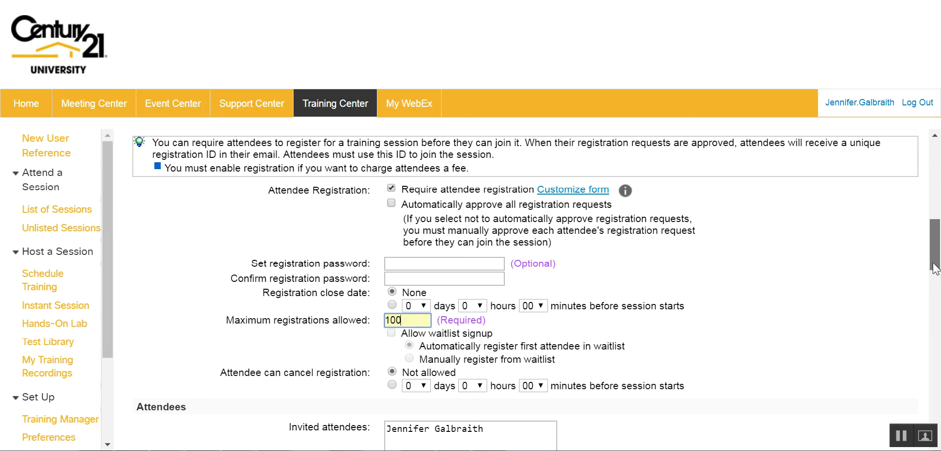
{"action": "left_click_drag", "start_coordinate": [935, 268], "coordinate": [934, 442]}
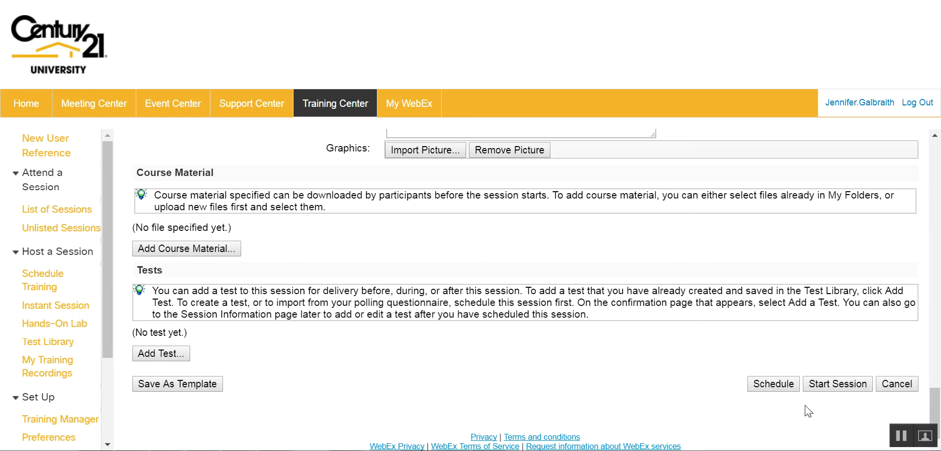
Schedule the session and close the Session Scheduled confirmation with OK.
{"action": "left_click", "coordinate": [774, 387]}
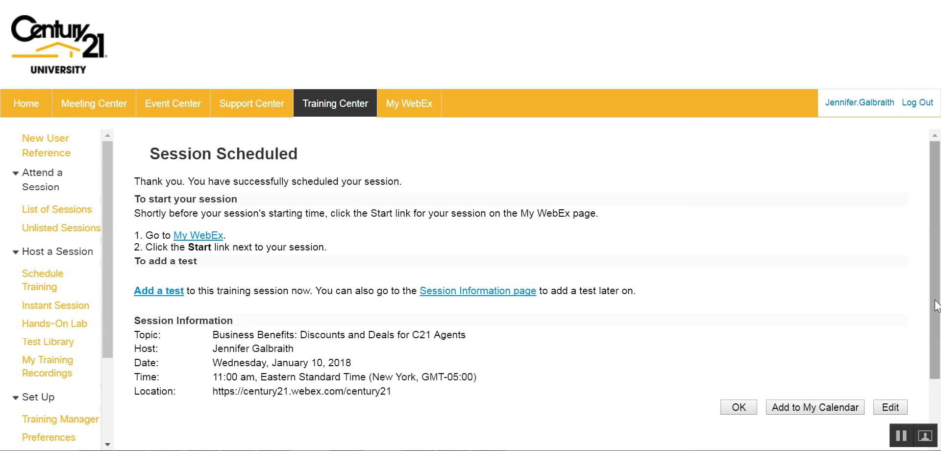
{"action": "left_click_drag", "start_coordinate": [936, 306], "coordinate": [938, 364]}
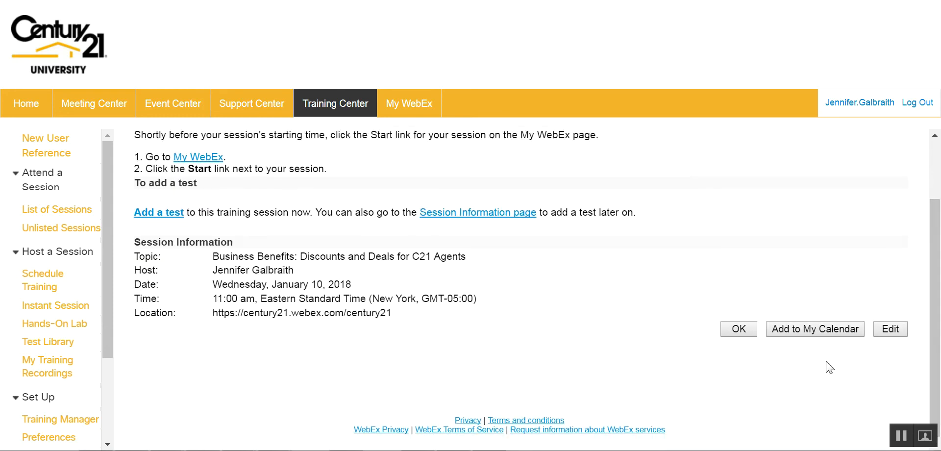
{"action": "left_click", "coordinate": [733, 331]}
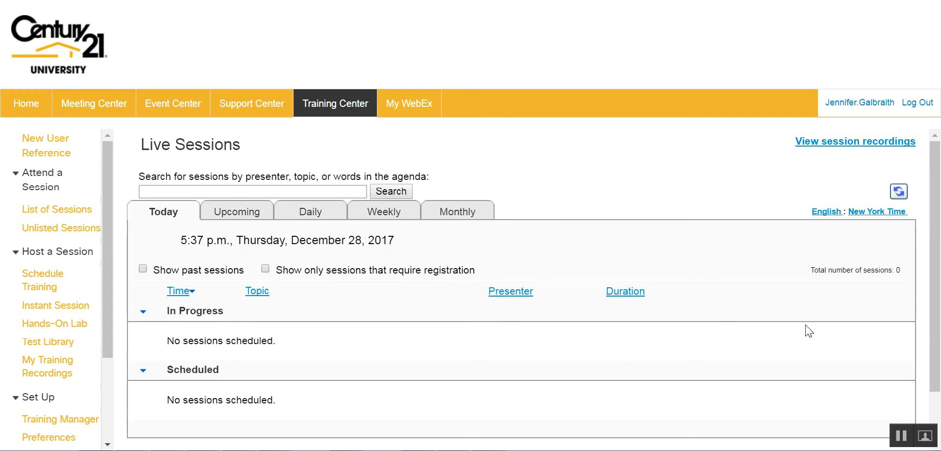
Switch Live Sessions to the Upcoming list and locate the Business Benefits session on January 10, 2018, 11:00 am.
{"action": "mouse_move", "coordinate": [937, 244]}
{"action": "left_mouse_down"}
{"action": "mouse_move", "coordinate": [937, 264]}
{"action": "mouse_move", "coordinate": [936, 228]}
{"action": "left_mouse_up"}
{"action": "left_click", "coordinate": [240, 212]}
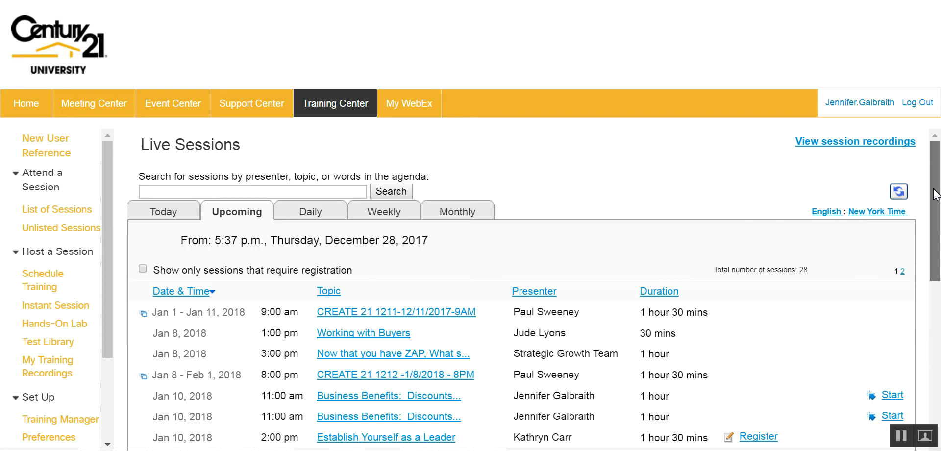
{"action": "left_click_drag", "start_coordinate": [934, 193], "coordinate": [934, 206]}
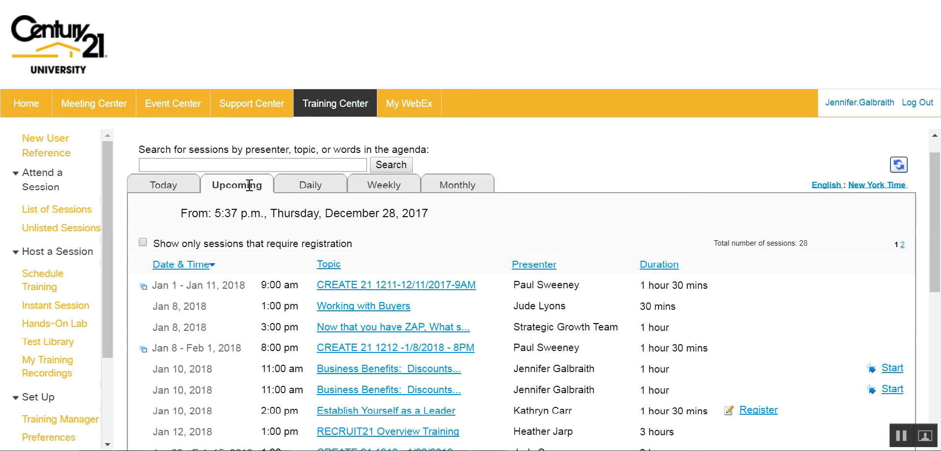
{"action": "scroll", "coordinate": [940, 226], "scroll_direction": "down", "scroll_amount": 1}
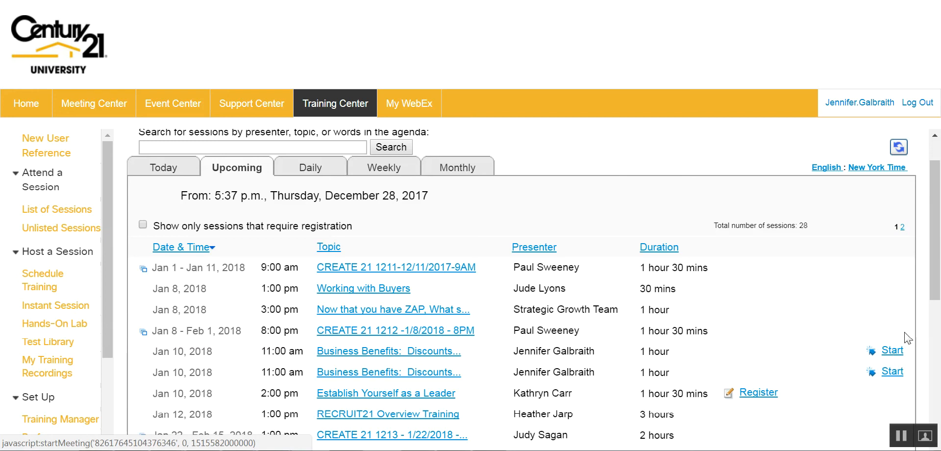
{"action": "left_click_drag", "start_coordinate": [939, 295], "coordinate": [937, 436]}
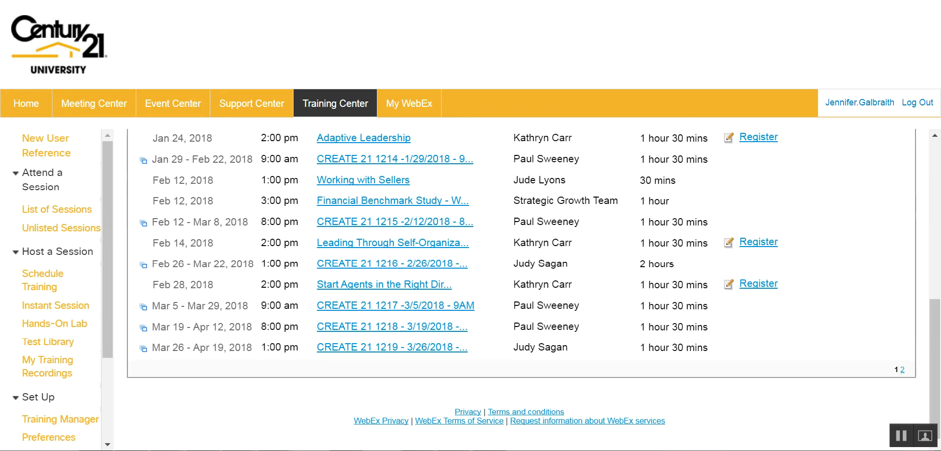